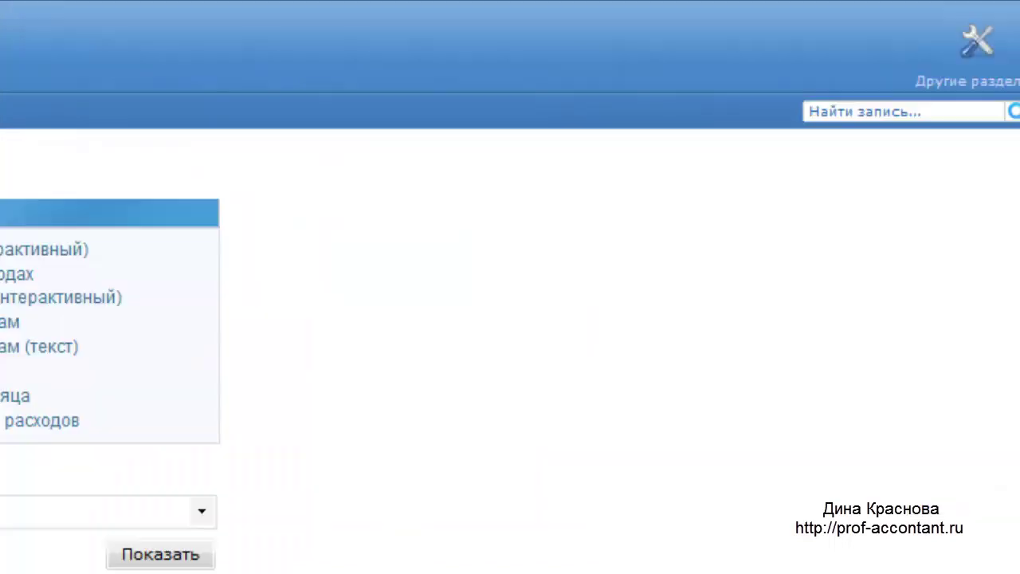
# Review which sections are displayed on the toolbar in the panel setup and accept the current selection
pyautogui.click(973, 70)
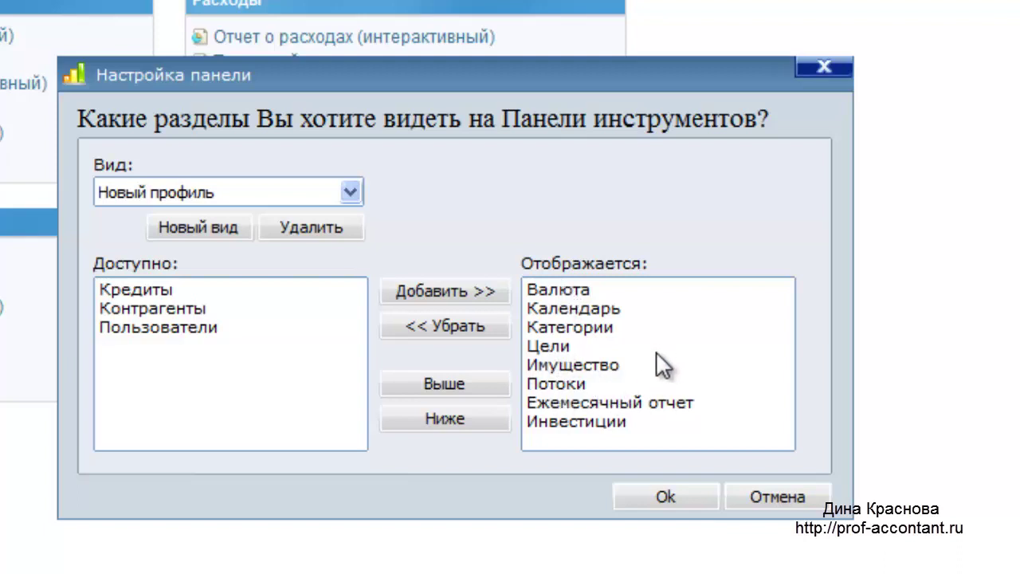
pyautogui.click(666, 498)
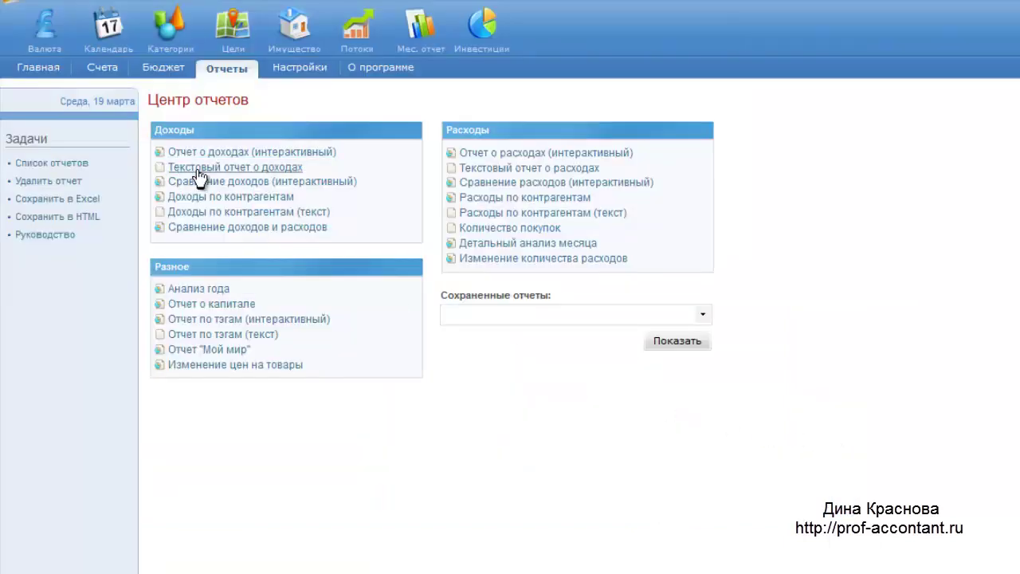
# Open the currency list and look through the currencies available for adding, leaving without adding one
pyautogui.click(41, 48)
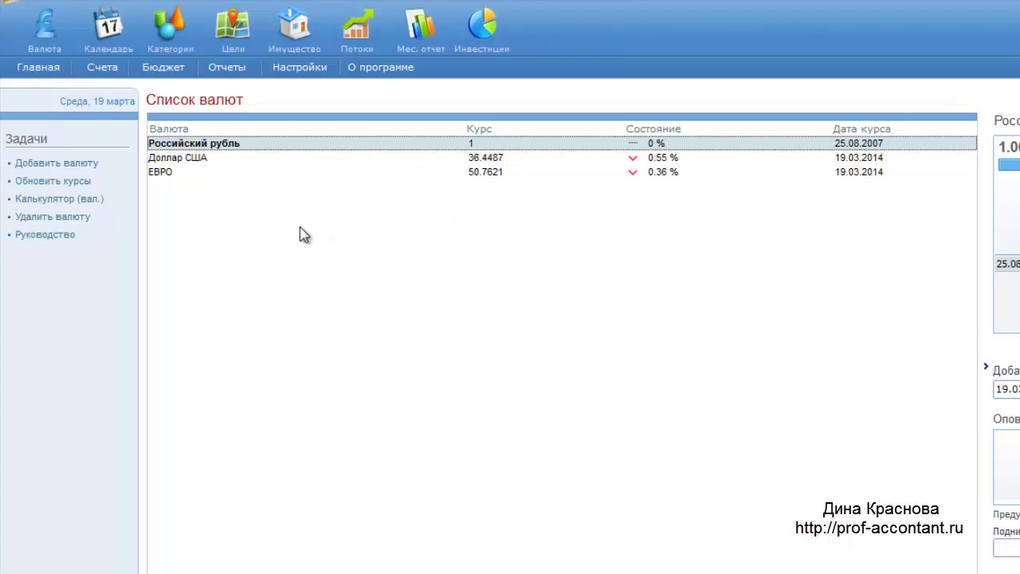
pyautogui.click(72, 163)
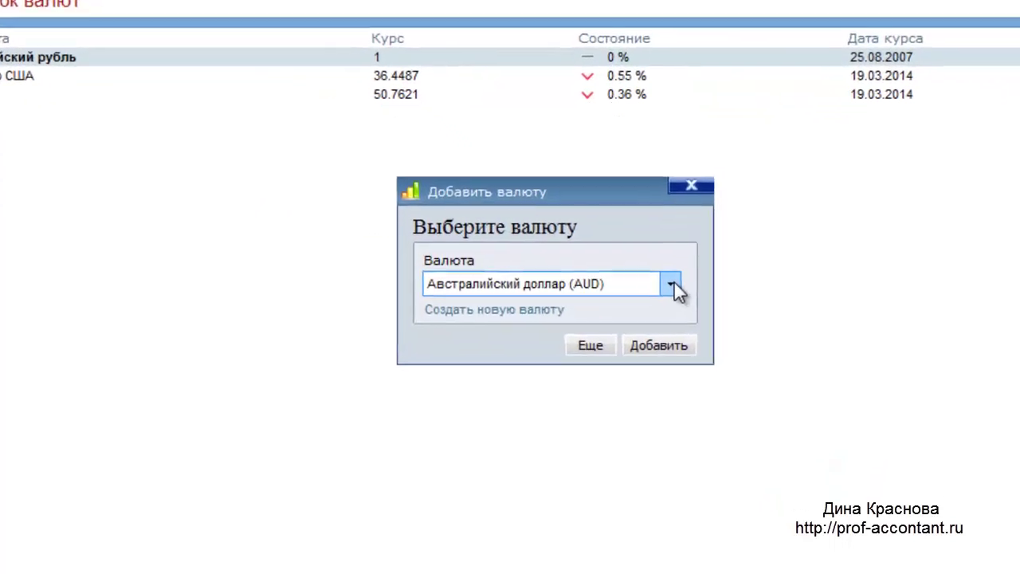
pyautogui.click(672, 285)
pyautogui.scroll(-1, 615, 376)
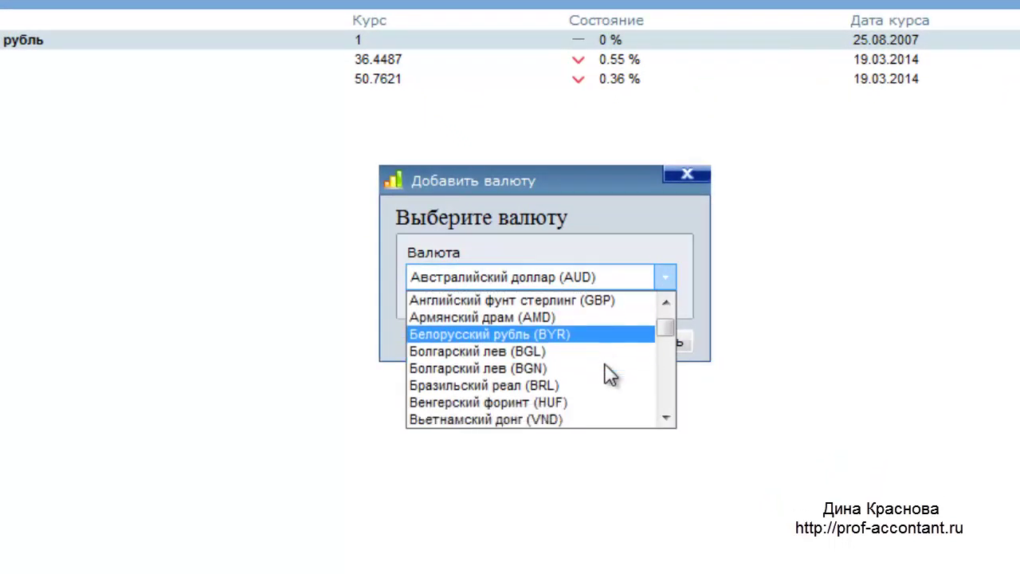
pyautogui.scroll(-4, 606, 373)
pyautogui.click(843, 410)
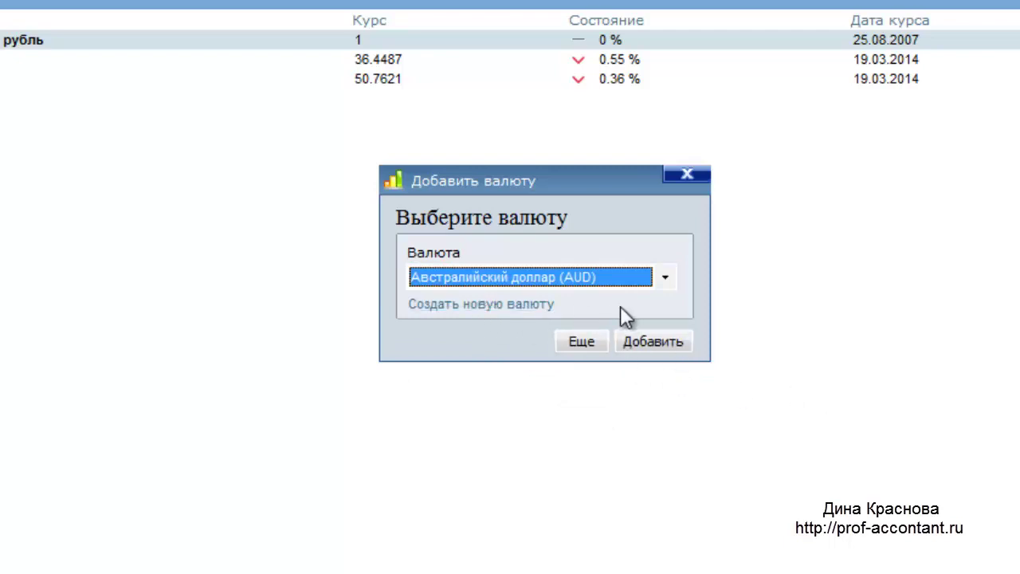
pyautogui.click(697, 180)
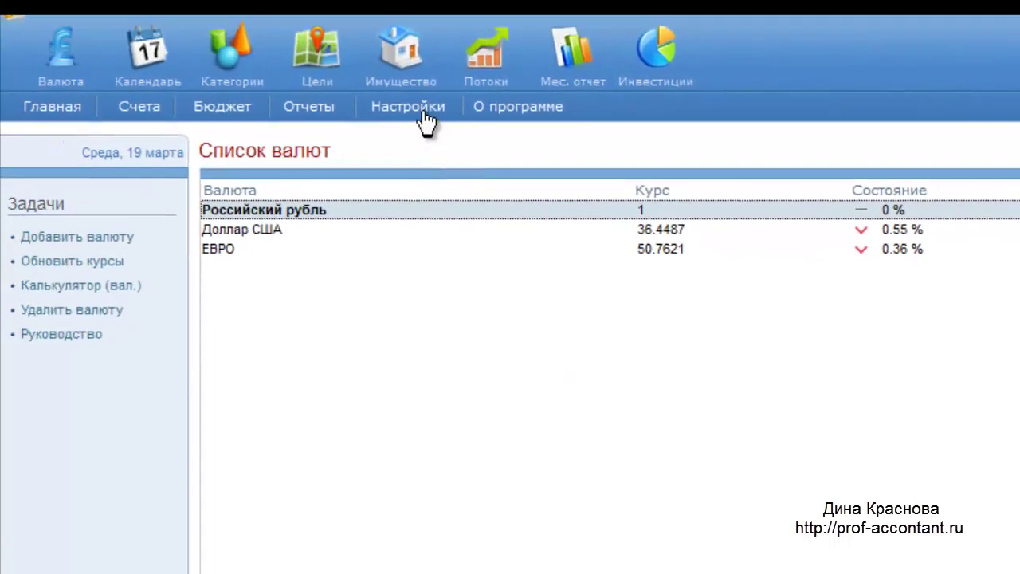
# Review the automatic update options in the program settings, switching automatic updating at startup off and on again
pyautogui.click(425, 116)
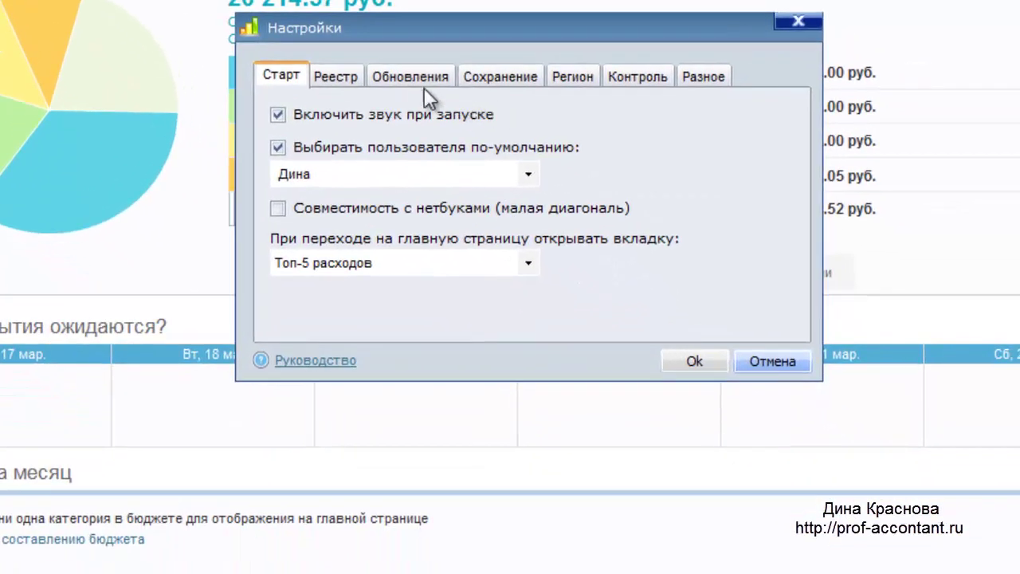
pyautogui.click(422, 79)
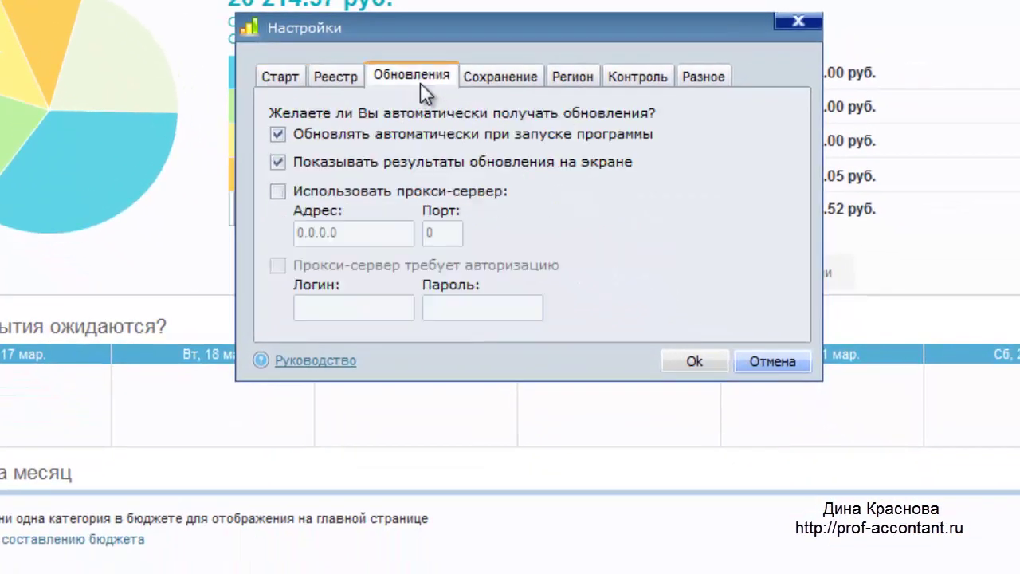
pyautogui.click(278, 135)
pyautogui.click(278, 134)
# Review the choices for the main page's opening view in the startup settings, keep Топ-5 расходов and close the settings
pyautogui.click(280, 76)
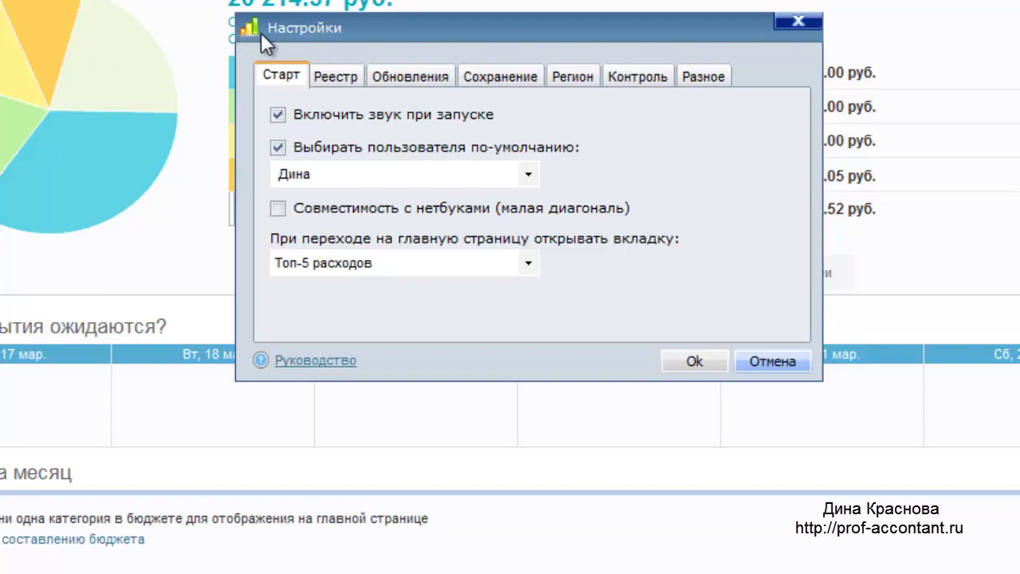
pyautogui.click(530, 265)
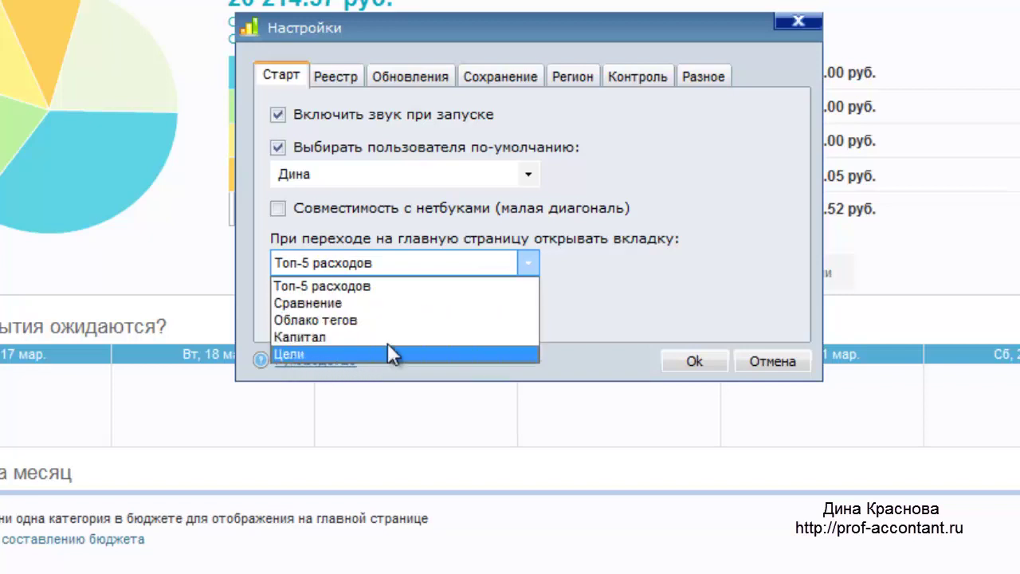
pyautogui.click(378, 287)
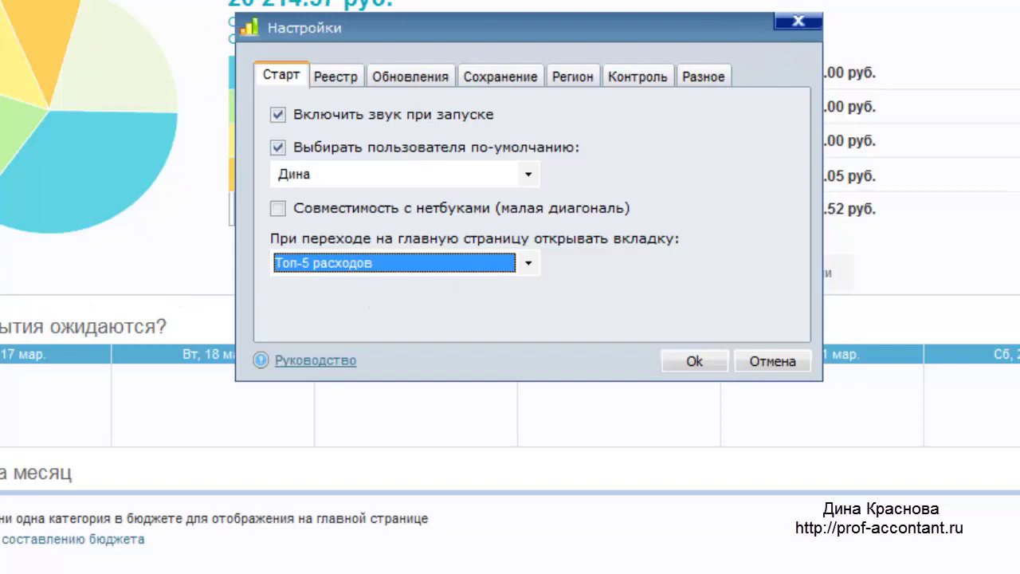
pyautogui.click(528, 263)
pyautogui.click(532, 261)
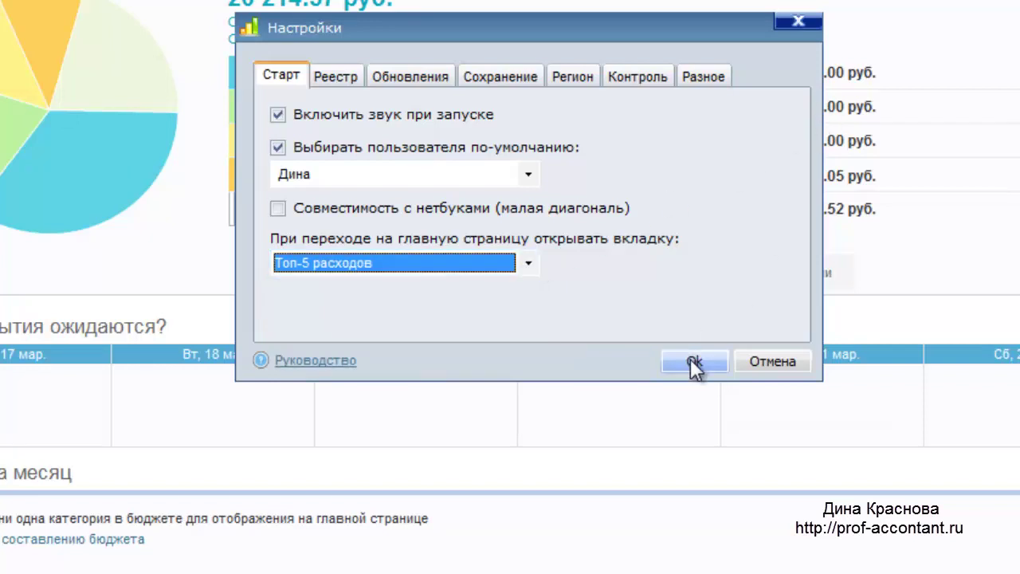
pyautogui.click(798, 21)
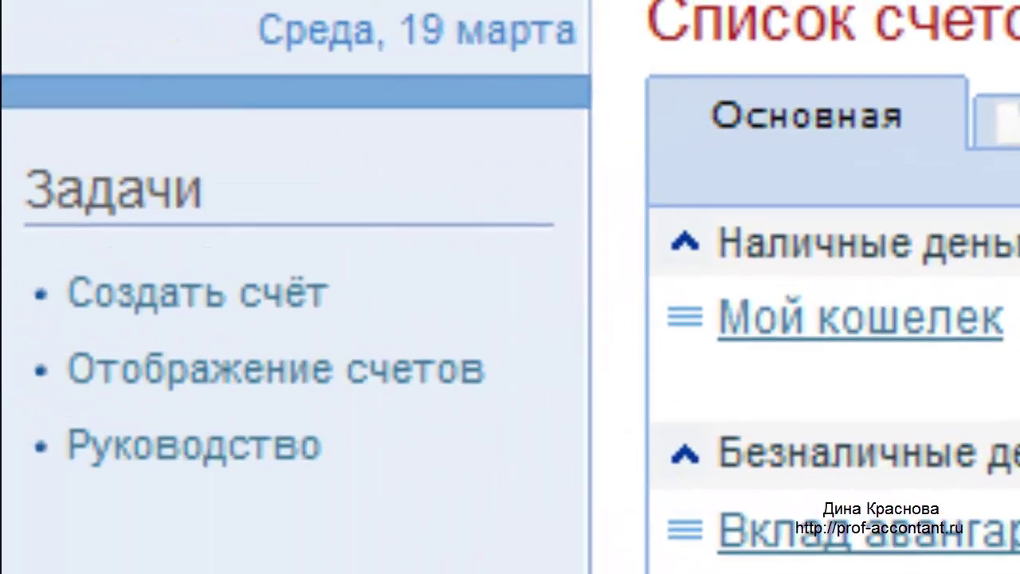
# Start creating a new account and look through the available account types
pyautogui.click(157, 291)
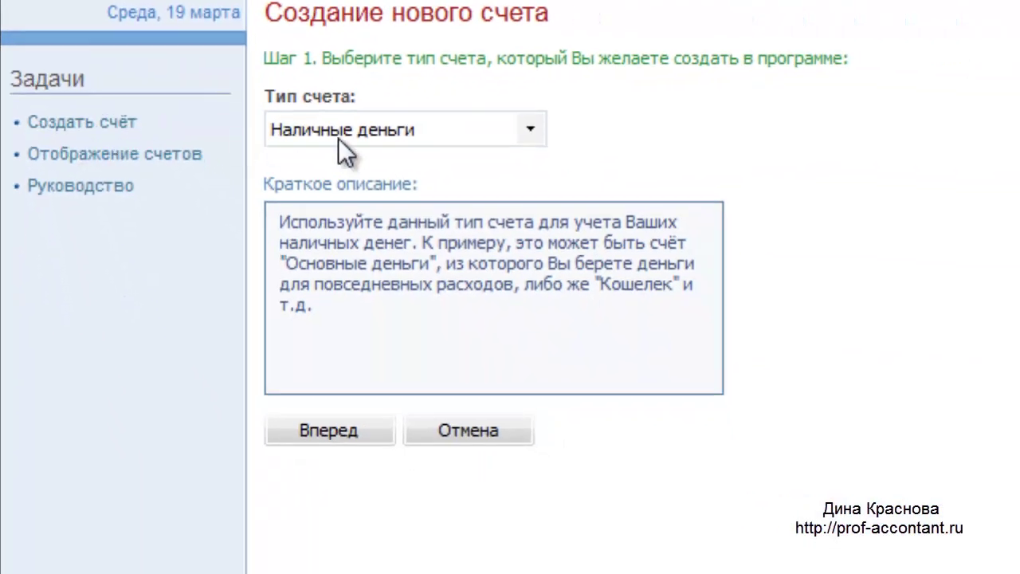
pyautogui.click(533, 134)
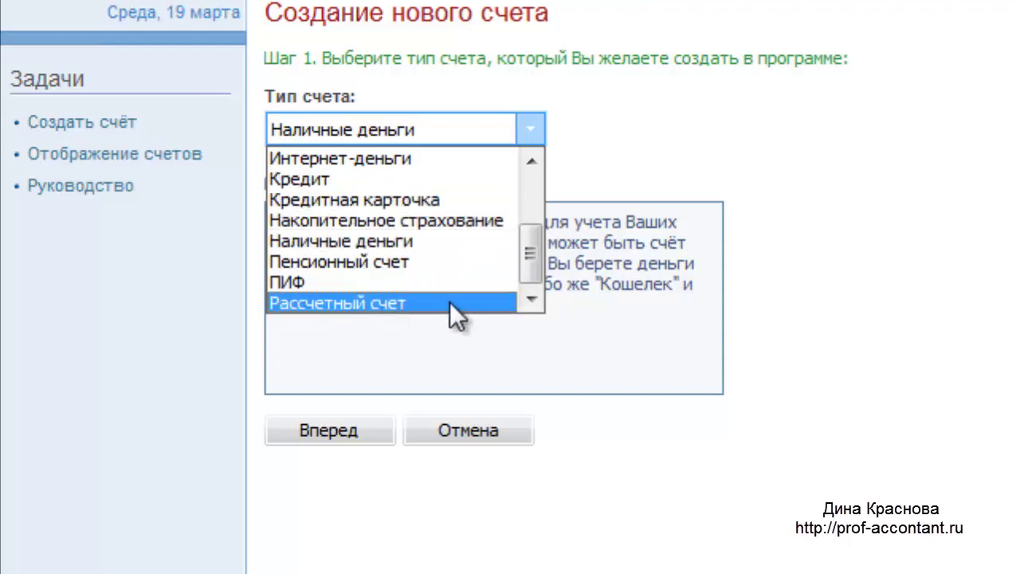
pyautogui.moveTo(528, 240)
pyautogui.mouseDown()
pyautogui.moveTo(530, 196)
pyautogui.moveTo(531, 232)
pyautogui.mouseUp()
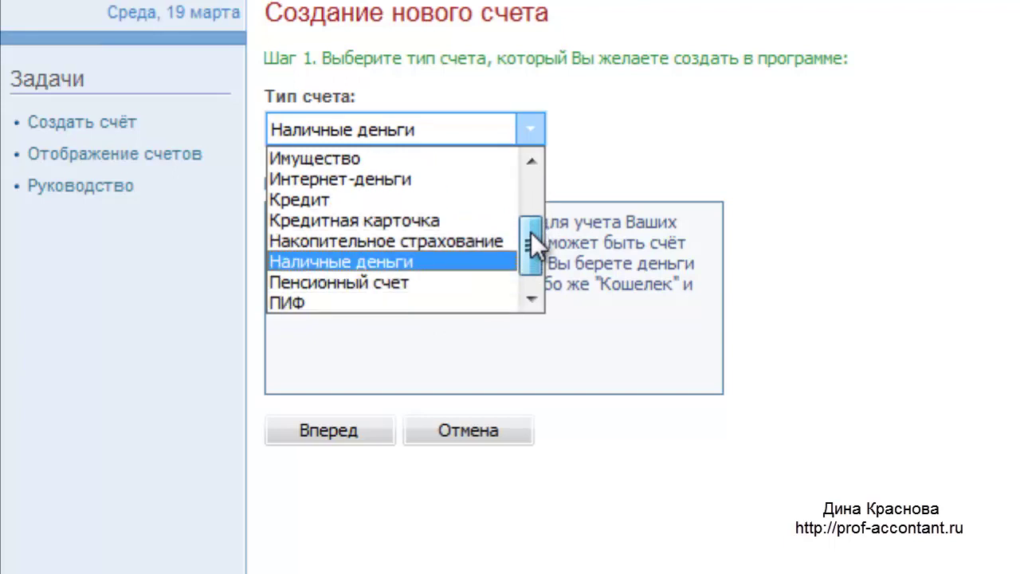
pyautogui.click(532, 159)
pyautogui.click(532, 160)
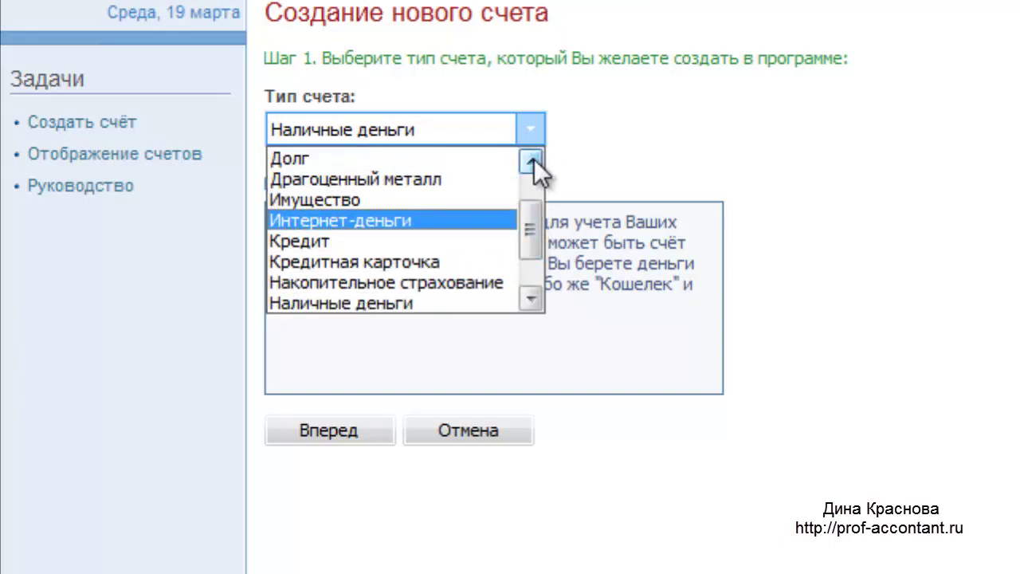
pyautogui.click(532, 159)
pyautogui.click(531, 160)
pyautogui.click(532, 160)
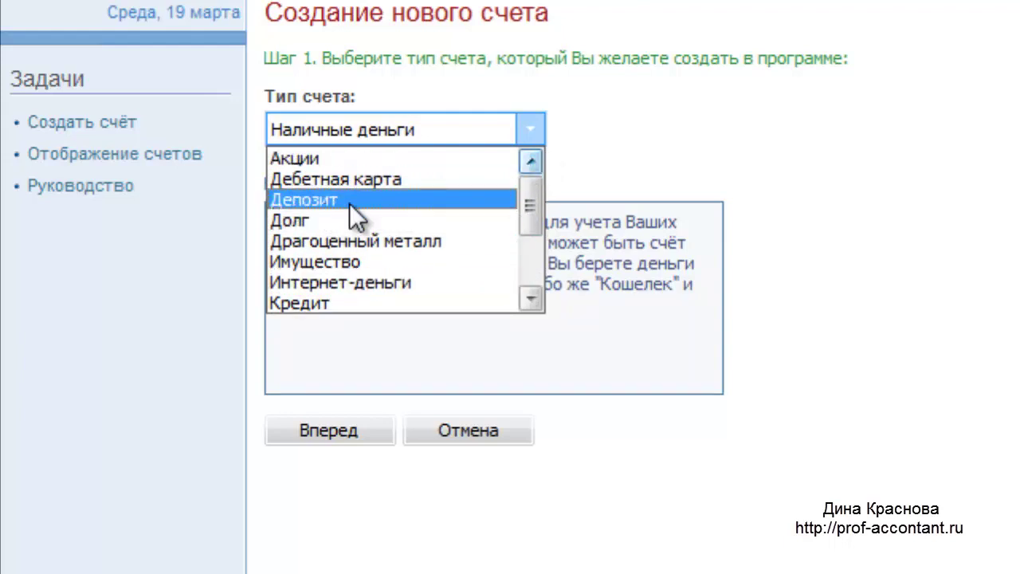
# Choose Наличные деньги as the new account's type and proceed to its parameters
pyautogui.click(290, 158)
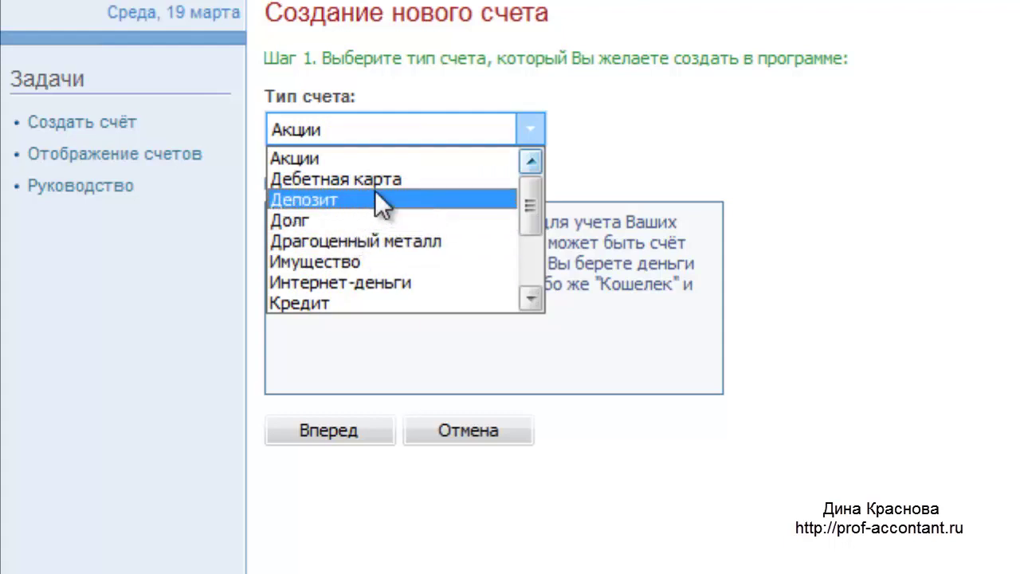
pyautogui.click(537, 293)
pyautogui.click(538, 292)
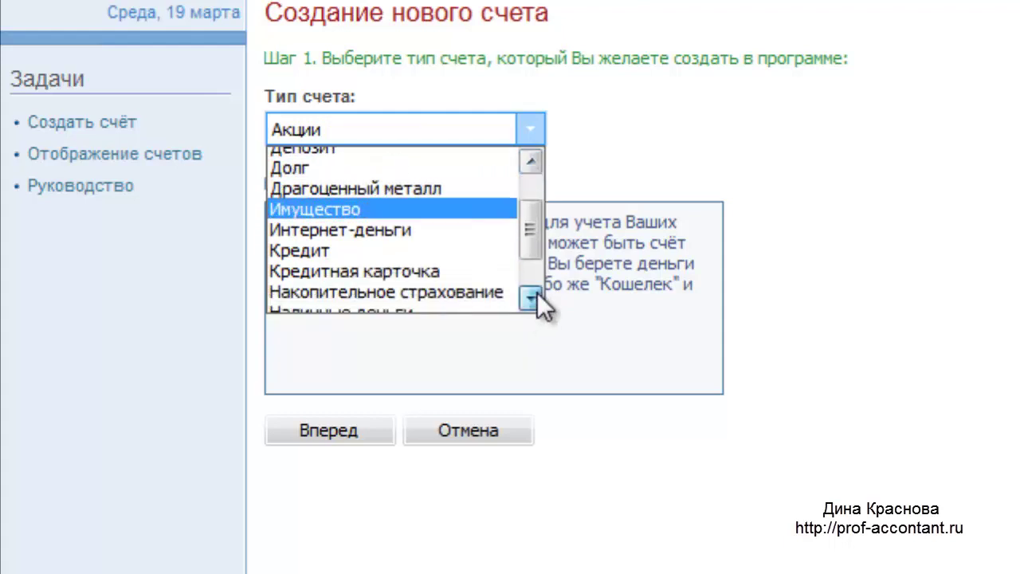
pyautogui.click(537, 292)
pyautogui.click(537, 292)
pyautogui.click(538, 292)
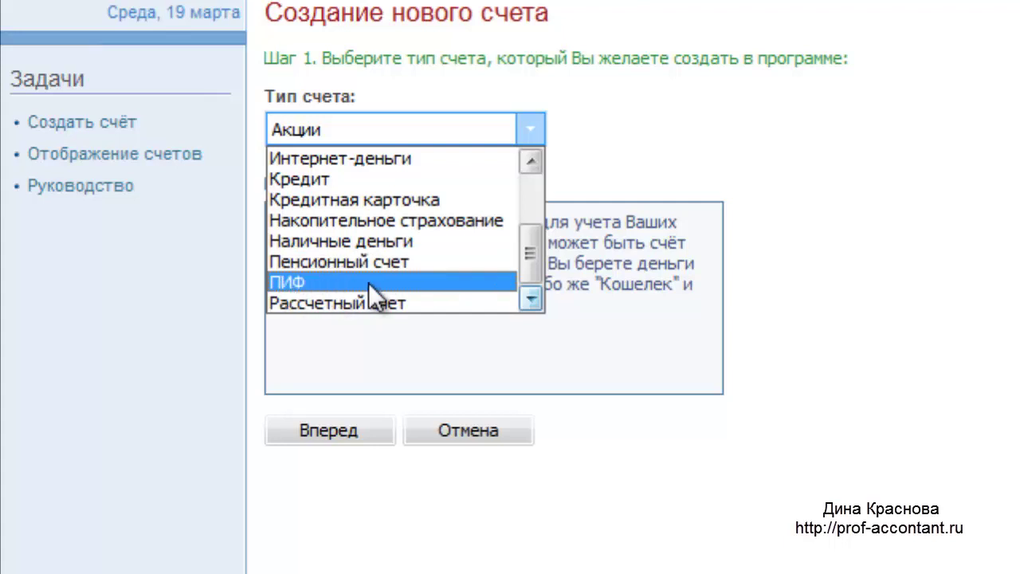
pyautogui.click(340, 241)
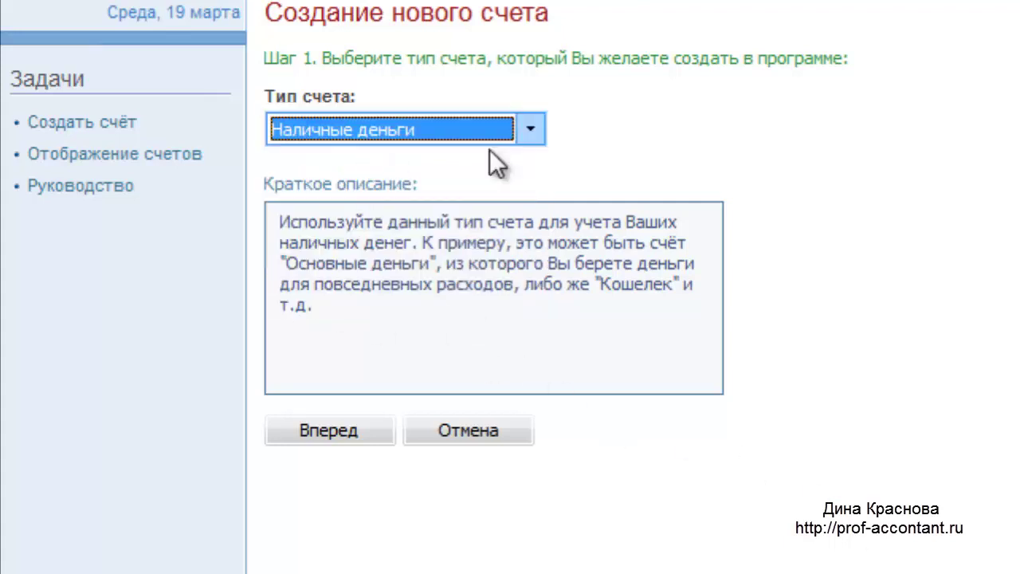
pyautogui.click(338, 436)
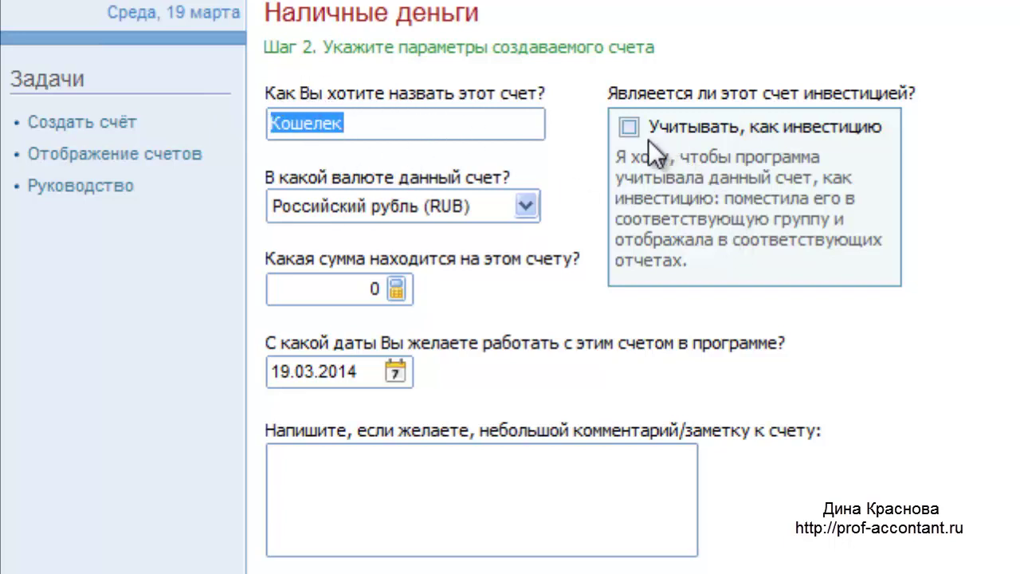
# Look through the currency choices for the Кошелек account, keeping Российский рубль (RUB), and review the remaining parameters
pyautogui.click(525, 206)
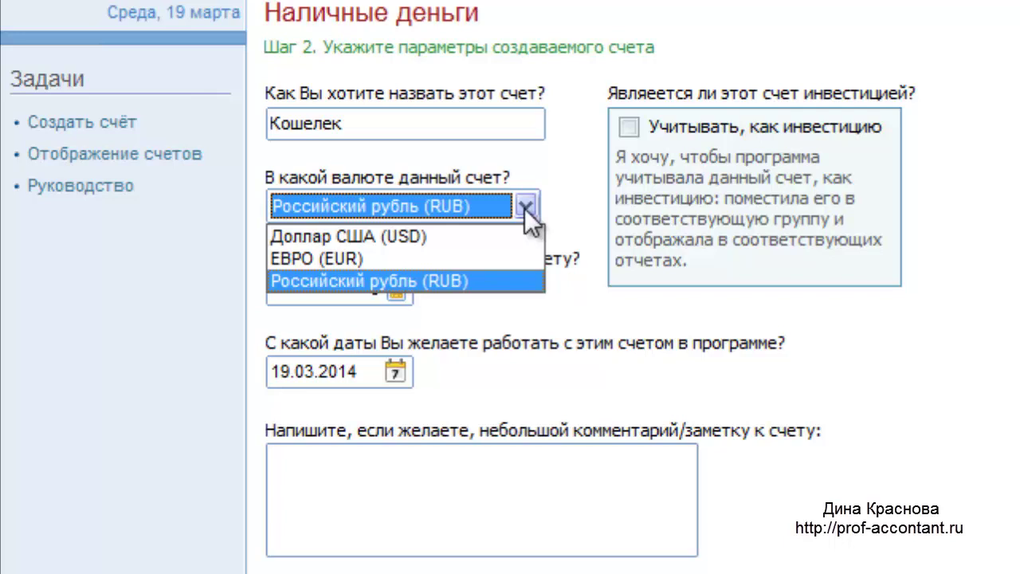
pyautogui.click(525, 209)
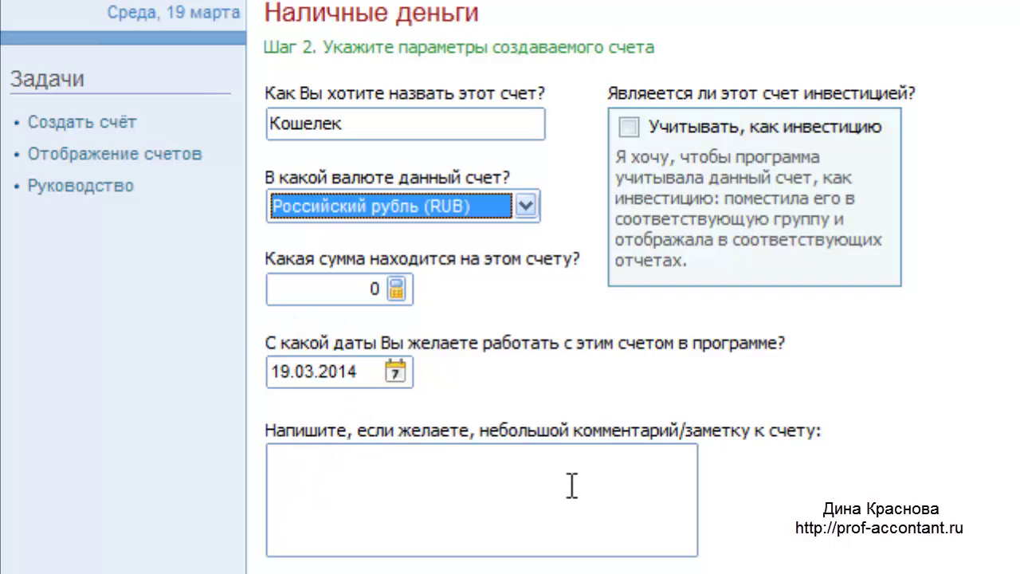
pyautogui.scroll(-2, 439, 435)
pyautogui.scroll(-1, 447, 561)
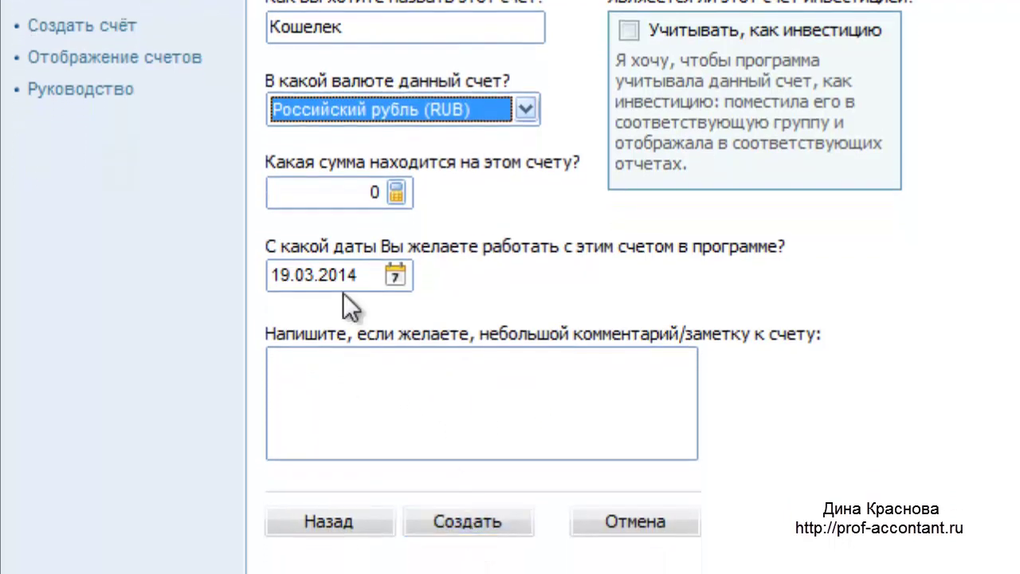